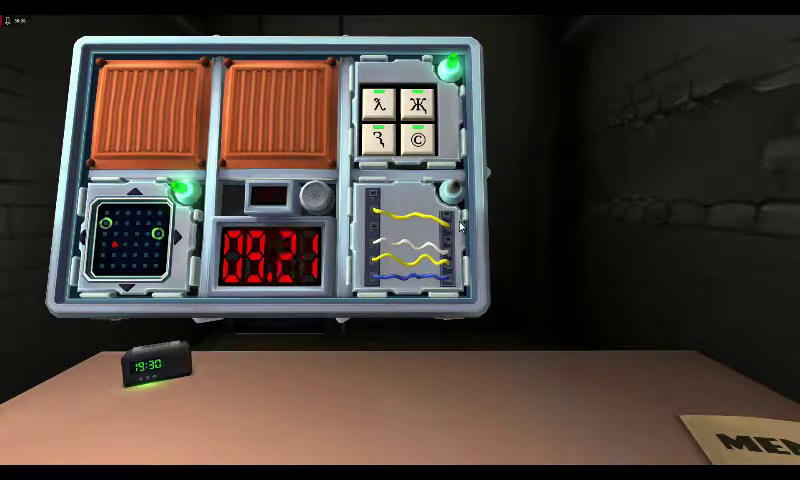
Cut the defusing wire on the 'Something Old, Something New' bomb.
{"action": "left_click", "coordinate": [420, 265]}
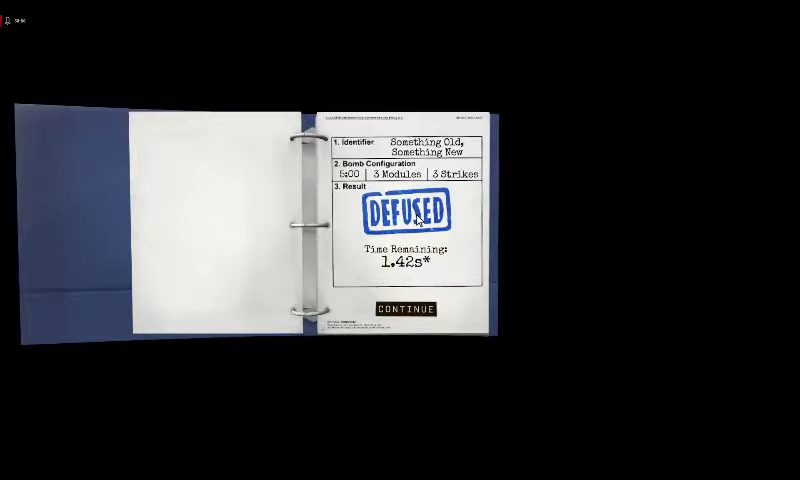
Continue from the results page to load the next bomb with keypad and wires modules.
{"action": "left_click", "coordinate": [406, 308]}
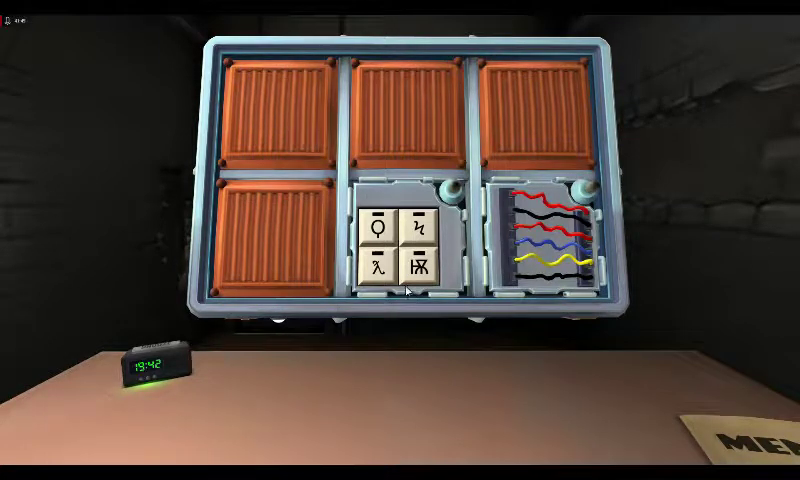
Zoom into the keypad and press its four symbols in order, starting with Ϙ then λ.
{"action": "left_click", "coordinate": [378, 226]}
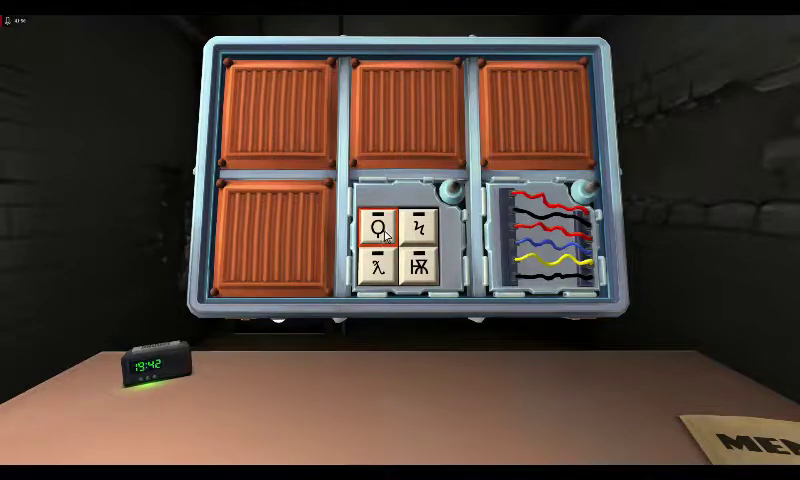
{"action": "left_click", "coordinate": [420, 228]}
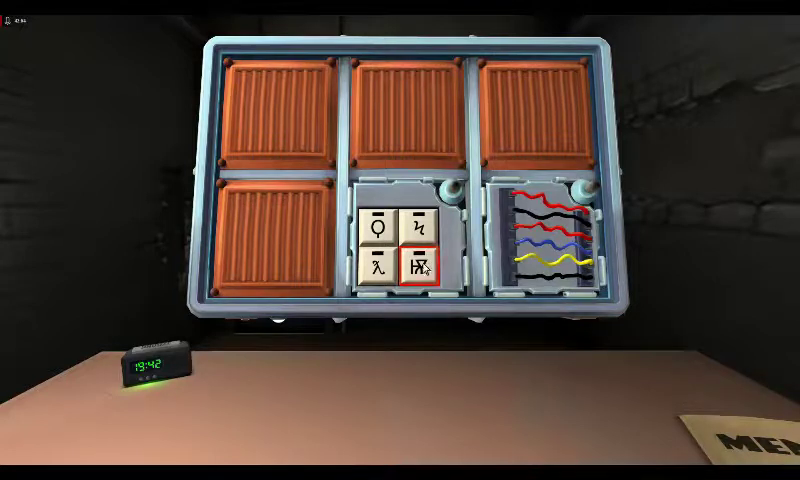
{"action": "left_click", "coordinate": [378, 227]}
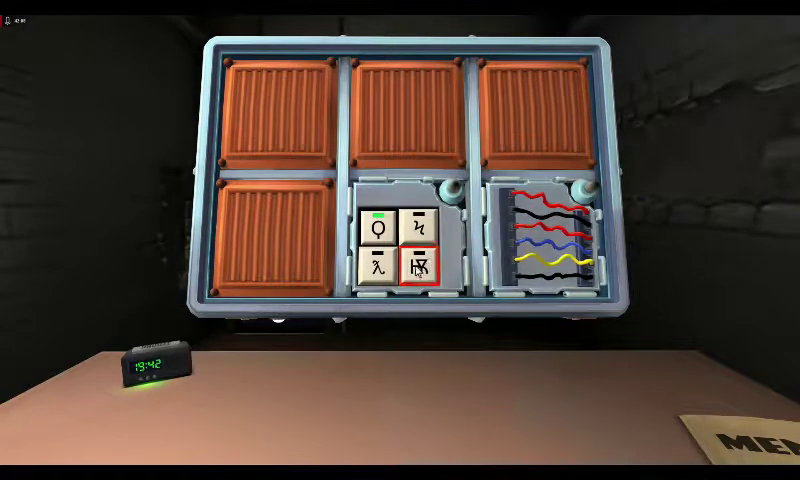
{"action": "left_click", "coordinate": [378, 265]}
{"action": "left_click", "coordinate": [420, 228]}
{"action": "left_click", "coordinate": [420, 266]}
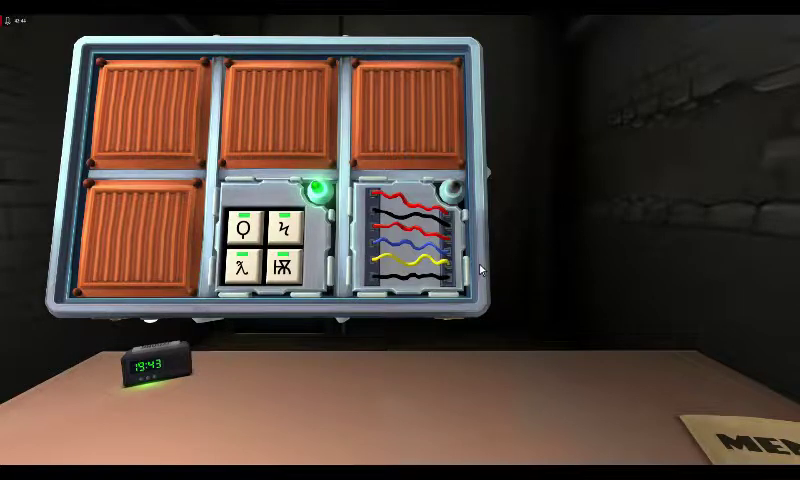
Cut the remaining wire to clear the wires module and set the bomb down.
{"action": "left_click", "coordinate": [472, 262]}
{"action": "right_click", "coordinate": [503, 262]}
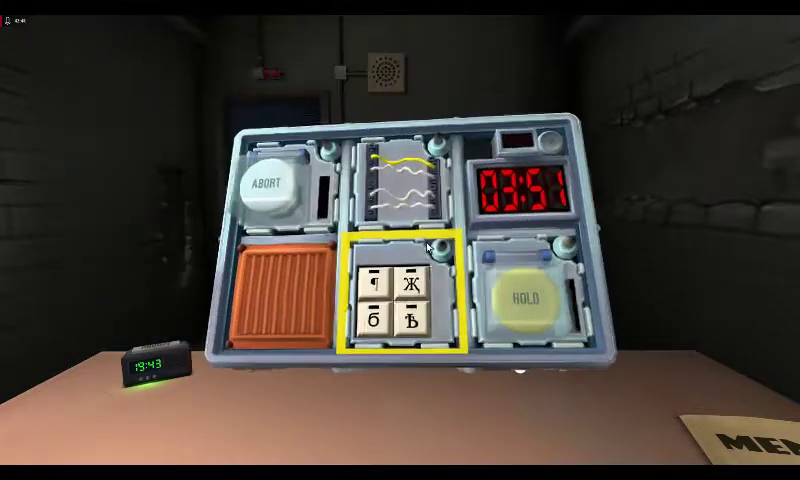
{"action": "right_click", "coordinate": [303, 183]}
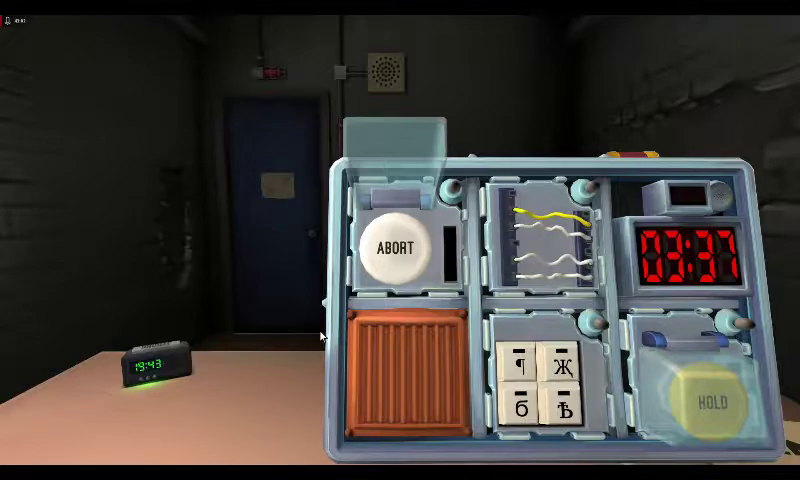
Inspect the bomb's side, then press ABORT to solve the button module.
{"action": "mouse_move", "coordinate": [321, 336]}
{"action": "left_mouse_down"}
{"action": "mouse_move", "coordinate": [683, 167]}
{"action": "mouse_move", "coordinate": [678, 243]}
{"action": "mouse_move", "coordinate": [460, 183]}
{"action": "mouse_move", "coordinate": [281, 227]}
{"action": "mouse_move", "coordinate": [377, 257]}
{"action": "mouse_move", "coordinate": [432, 253]}
{"action": "mouse_move", "coordinate": [340, 205]}
{"action": "left_mouse_up"}
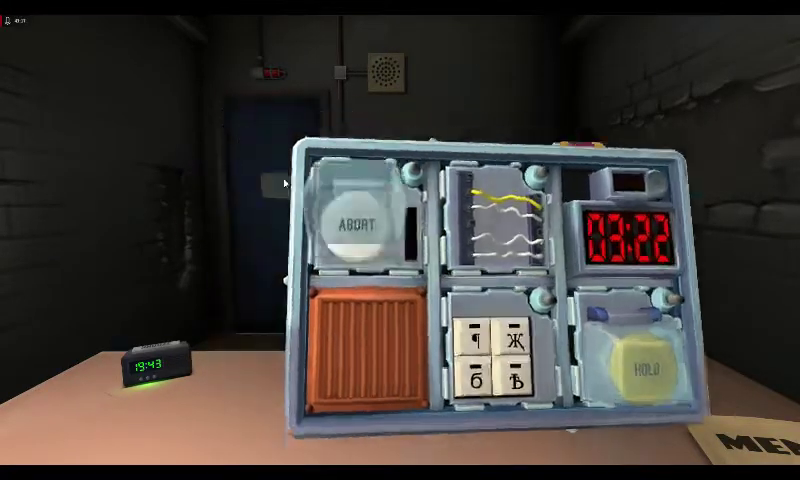
{"action": "left_click", "coordinate": [290, 180]}
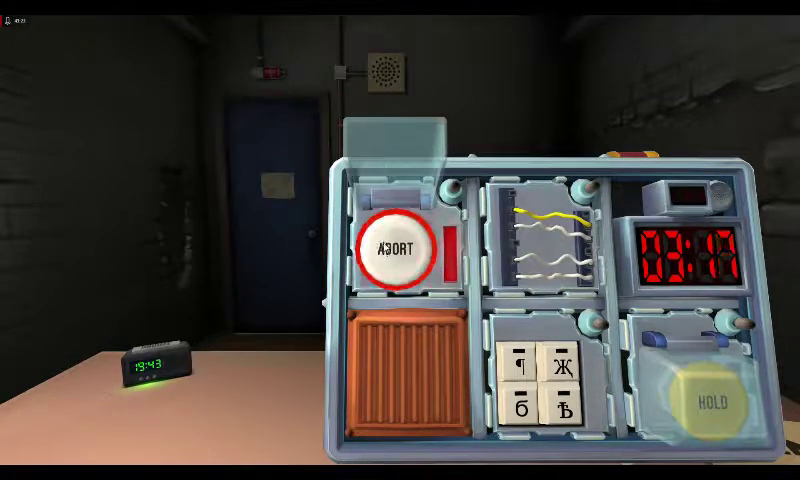
{"action": "left_click", "coordinate": [382, 248]}
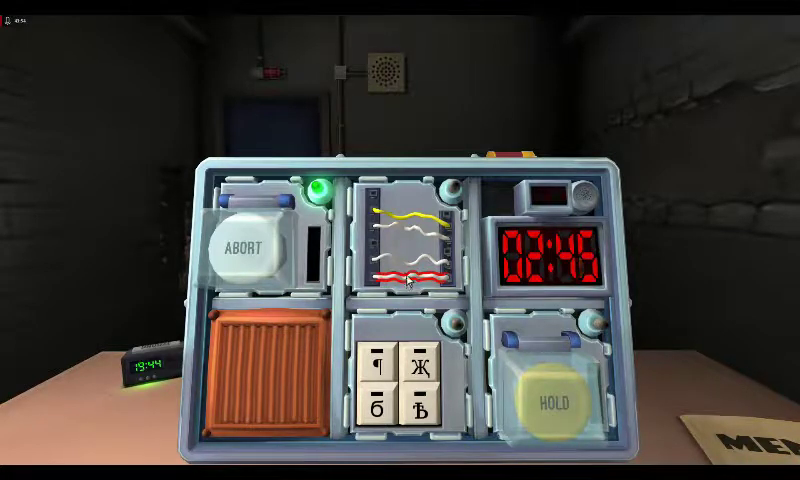
Cut the bottom red wire, then set the bomb back on the table.
{"action": "left_click", "coordinate": [408, 283]}
{"action": "right_click", "coordinate": [421, 237]}
{"action": "right_click", "coordinate": [441, 353]}
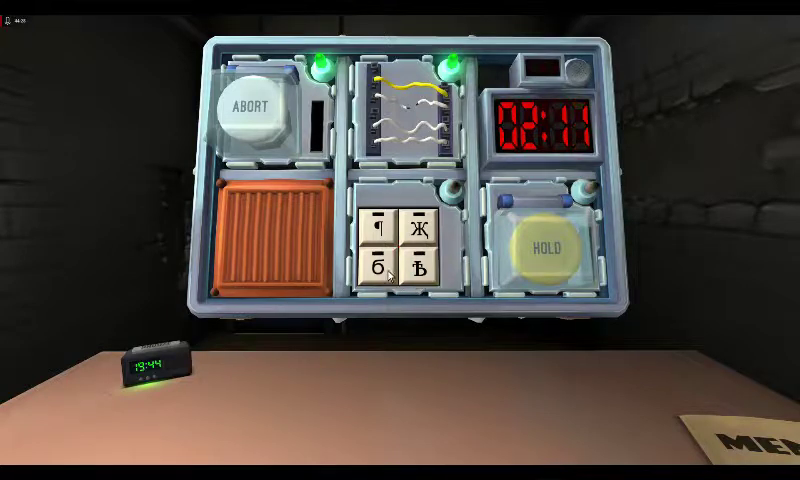
Press the keypad keys б, ¶, Ж and Ъ in order.
{"action": "left_click", "coordinate": [385, 272]}
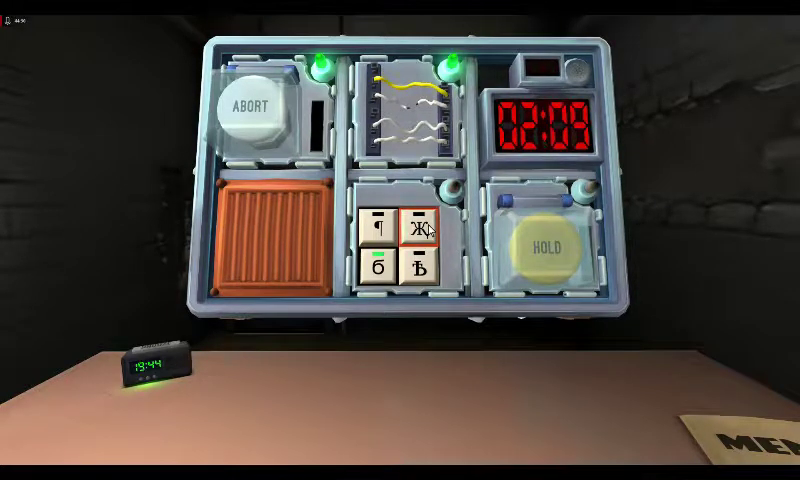
{"action": "left_click", "coordinate": [380, 228]}
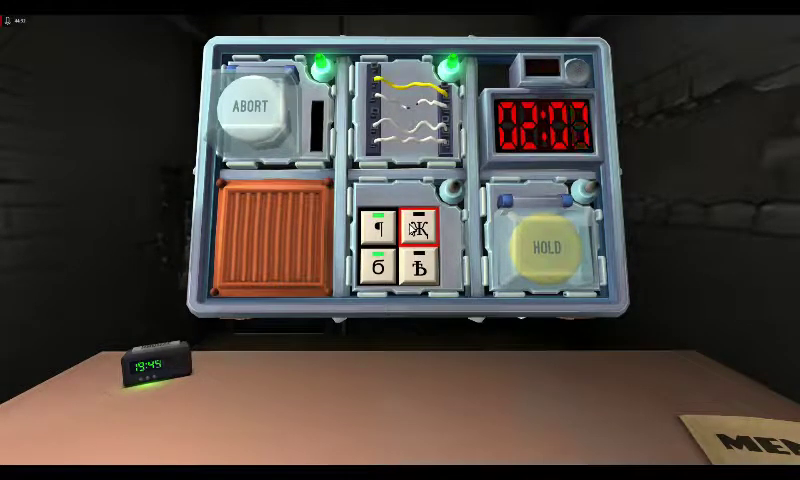
{"action": "left_click", "coordinate": [420, 265]}
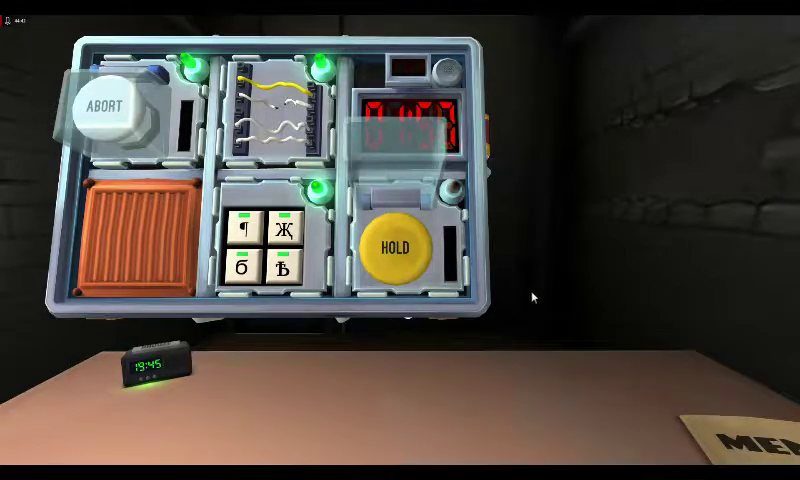
Check the side batteries, then press, hold and release the HOLD button.
{"action": "mouse_move", "coordinate": [519, 251]}
{"action": "left_mouse_down"}
{"action": "mouse_move", "coordinate": [452, 347]}
{"action": "mouse_move", "coordinate": [473, 236]}
{"action": "mouse_move", "coordinate": [515, 300]}
{"action": "mouse_move", "coordinate": [570, 285]}
{"action": "left_mouse_up"}
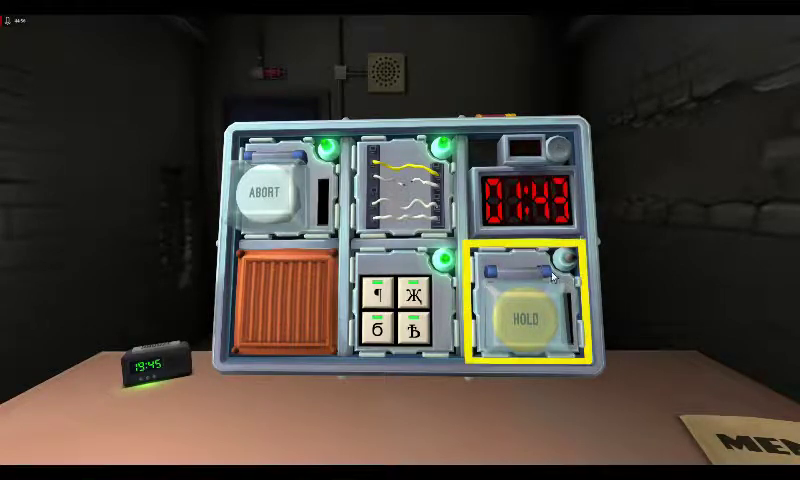
{"action": "left_click", "coordinate": [525, 318]}
{"action": "left_click_drag", "start_coordinate": [383, 262], "coordinate": [390, 266]}
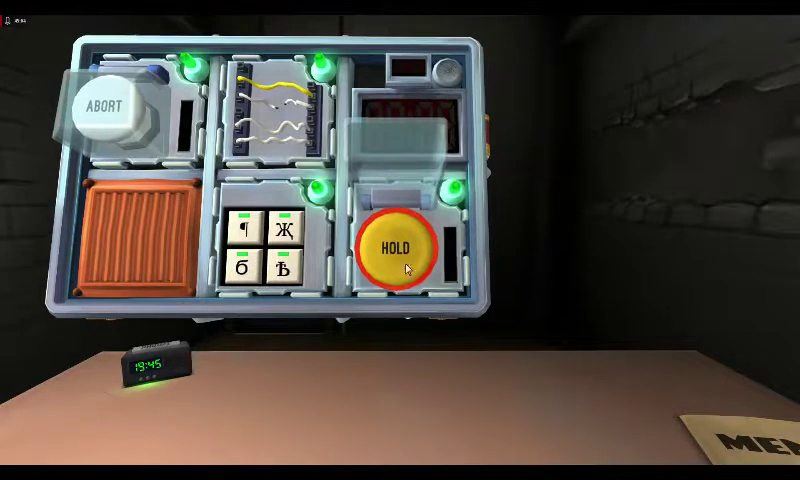
{"action": "left_click_drag", "start_coordinate": [392, 262], "coordinate": [392, 262]}
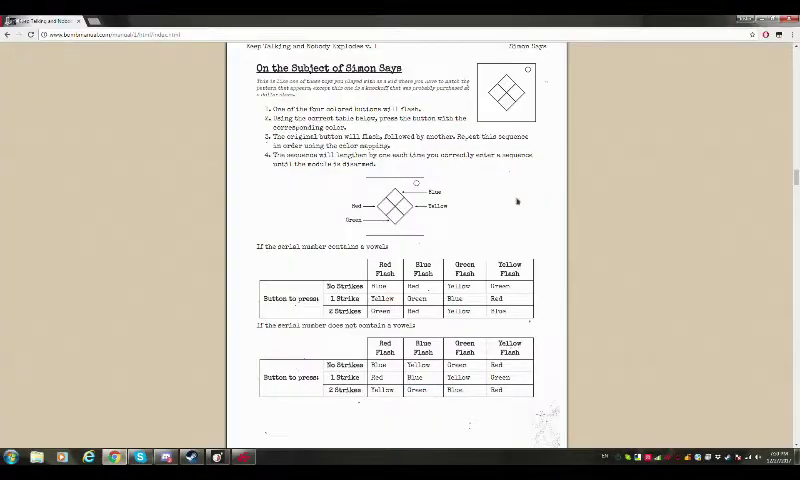
{"action": "scroll", "coordinate": [515, 205], "scroll_direction": "up", "scroll_amount": 5}
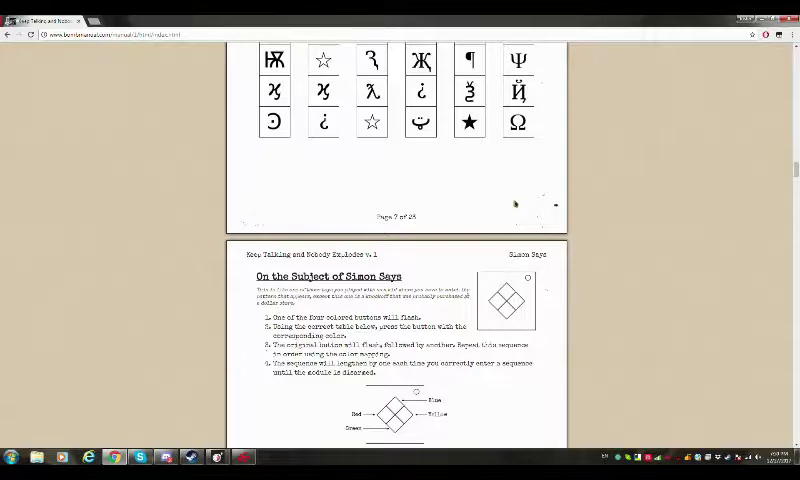
Switch from the manual back to the game's One Step Up briefing.
{"action": "key", "text": "alt+Tab"}
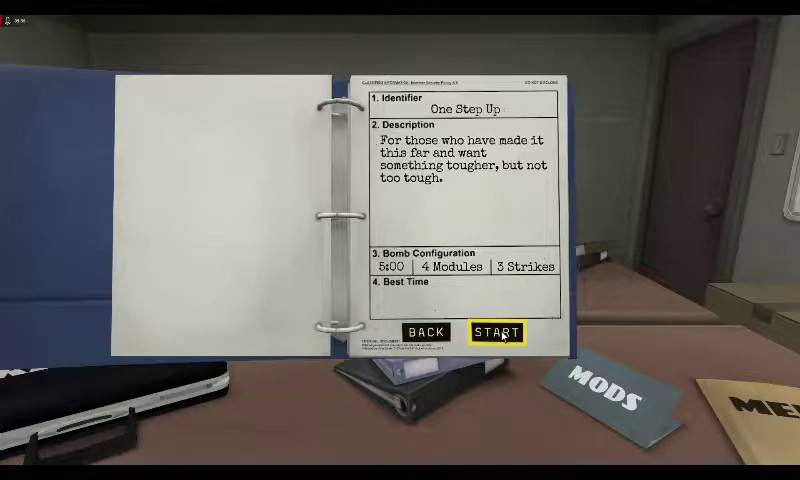
Start the One Step Up bomb (5:00, 4 modules) and cut its blue wire.
{"action": "left_click", "coordinate": [503, 337]}
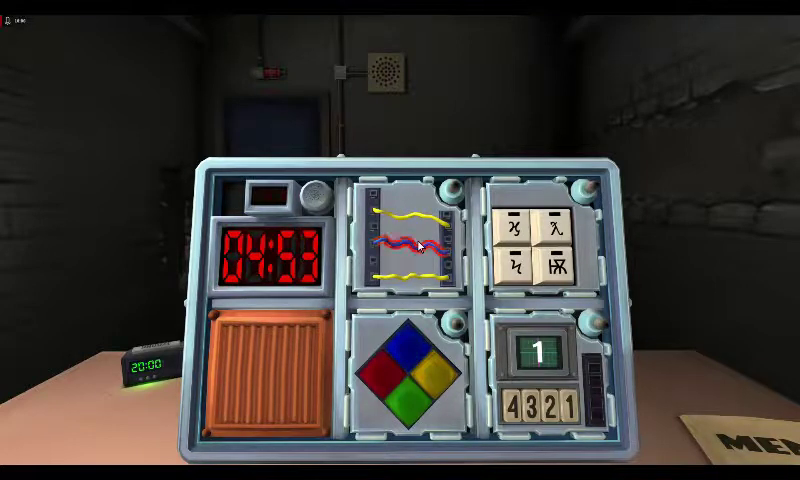
{"action": "left_click", "coordinate": [420, 216]}
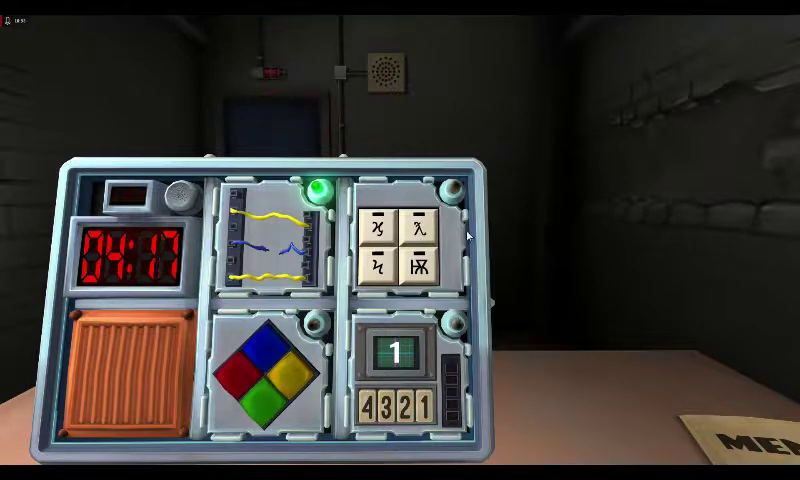
Press the keypad keys λ, bottom-left, bottom-right, then top-left.
{"action": "left_click", "coordinate": [419, 228]}
{"action": "left_click", "coordinate": [378, 265]}
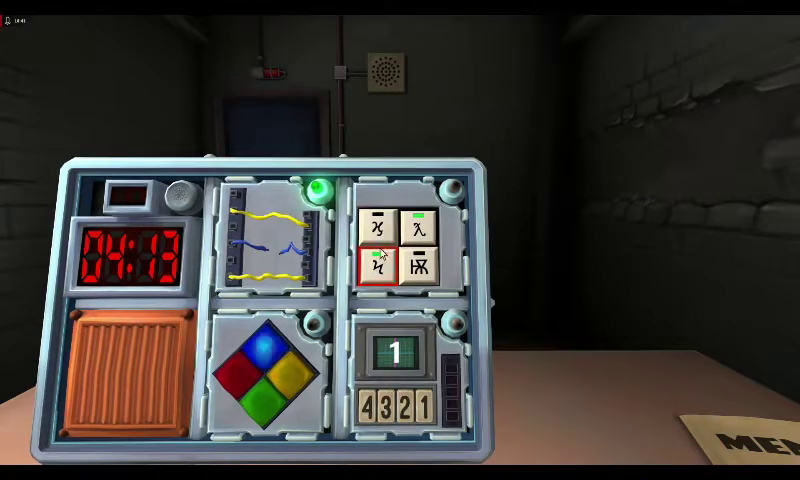
{"action": "left_click", "coordinate": [428, 268]}
{"action": "left_click", "coordinate": [378, 228]}
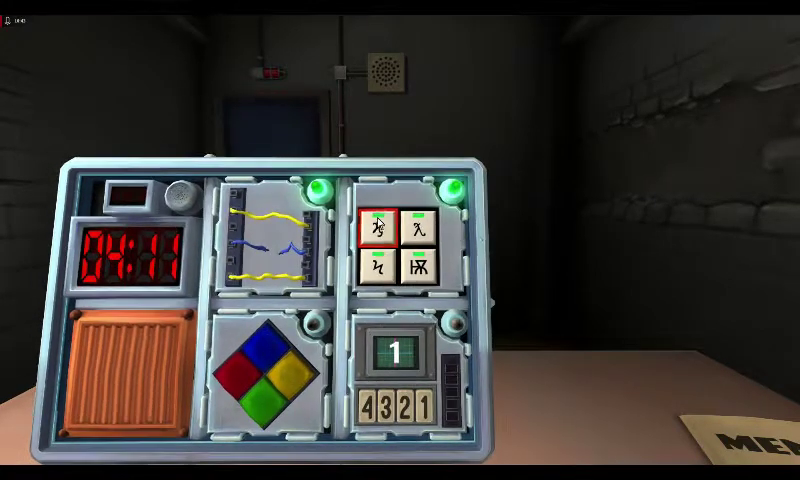
Back out and turn the bomb to find two batteries and serial BG6QE0.
{"action": "right_click", "coordinate": [270, 380]}
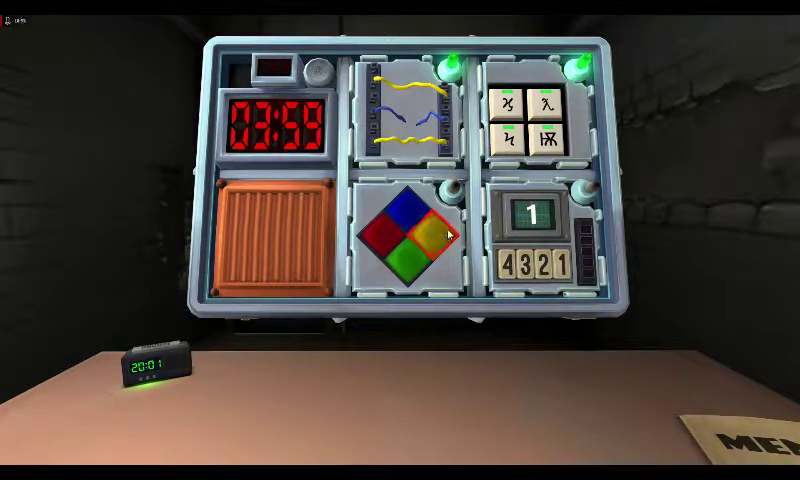
{"action": "mouse_move", "coordinate": [443, 249]}
{"action": "left_mouse_down"}
{"action": "mouse_move", "coordinate": [663, 318]}
{"action": "mouse_move", "coordinate": [613, 453]}
{"action": "mouse_move", "coordinate": [665, 177]}
{"action": "left_mouse_up"}
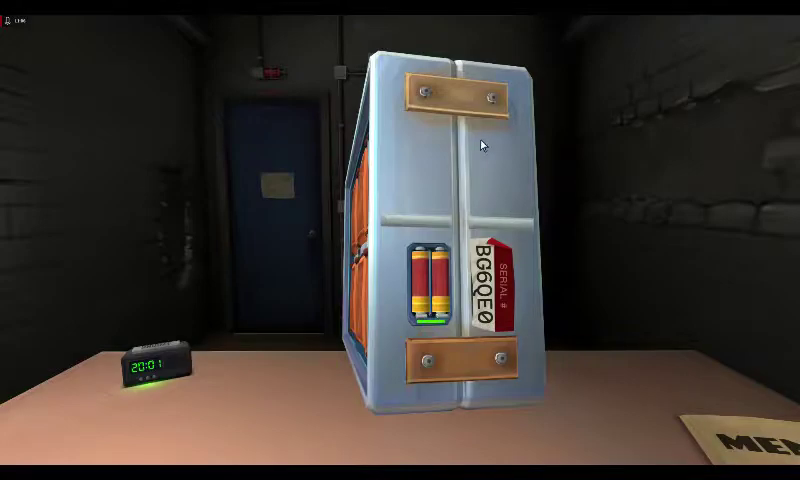
{"action": "left_click_drag", "start_coordinate": [481, 145], "coordinate": [352, 165]}
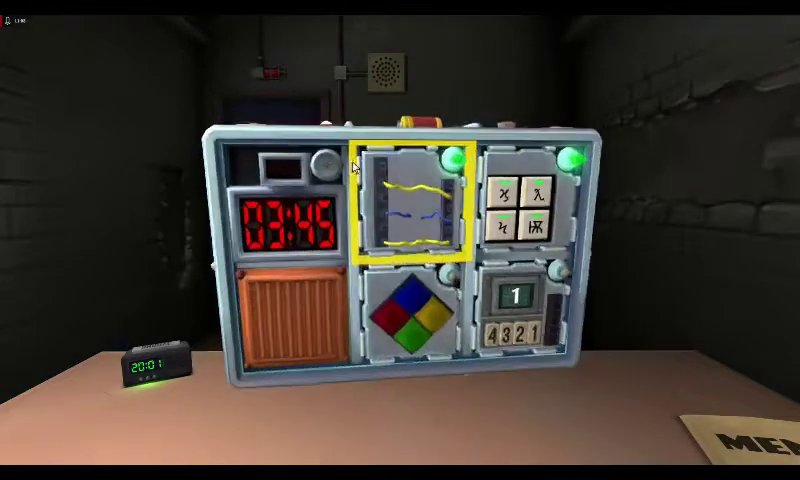
{"action": "left_click_drag", "start_coordinate": [352, 165], "coordinate": [349, 155]}
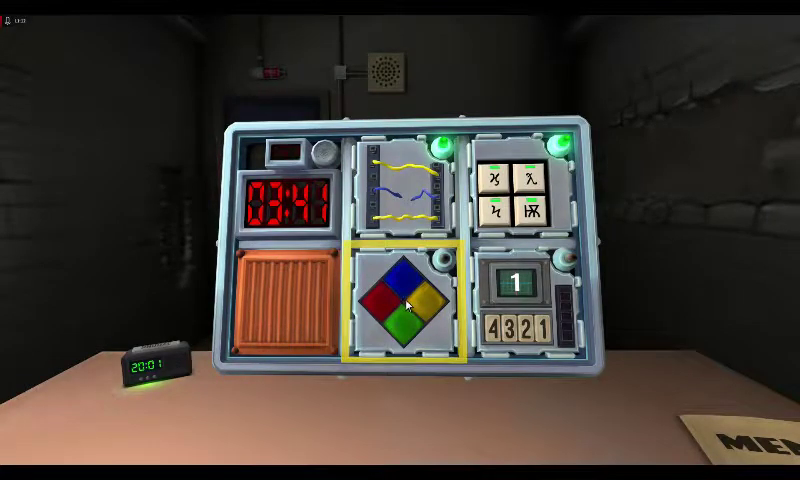
Rotate to the Simon Says module and enter the final red colour to solve it.
{"action": "mouse_move", "coordinate": [406, 305]}
{"action": "left_mouse_down"}
{"action": "mouse_move", "coordinate": [284, 292]}
{"action": "mouse_move", "coordinate": [303, 285]}
{"action": "mouse_move", "coordinate": [250, 303]}
{"action": "mouse_move", "coordinate": [381, 366]}
{"action": "left_mouse_up"}
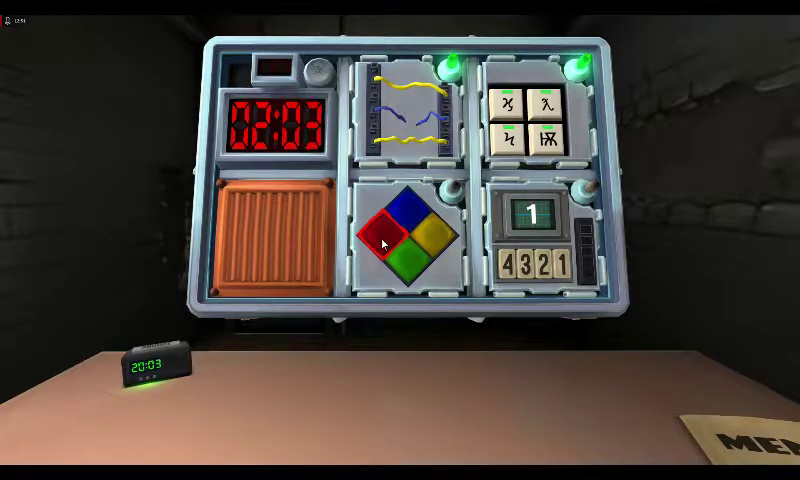
{"action": "left_click", "coordinate": [408, 262]}
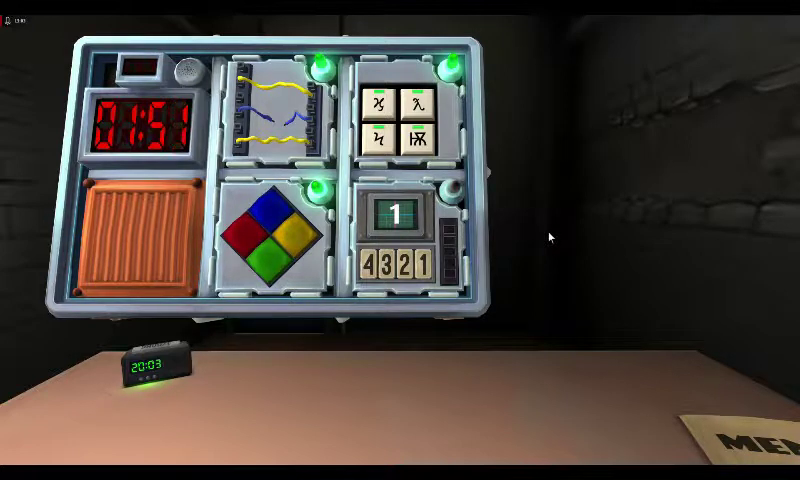
Answer all five memory stages, starting with 3, to defuse the bomb.
{"action": "left_click", "coordinate": [384, 265]}
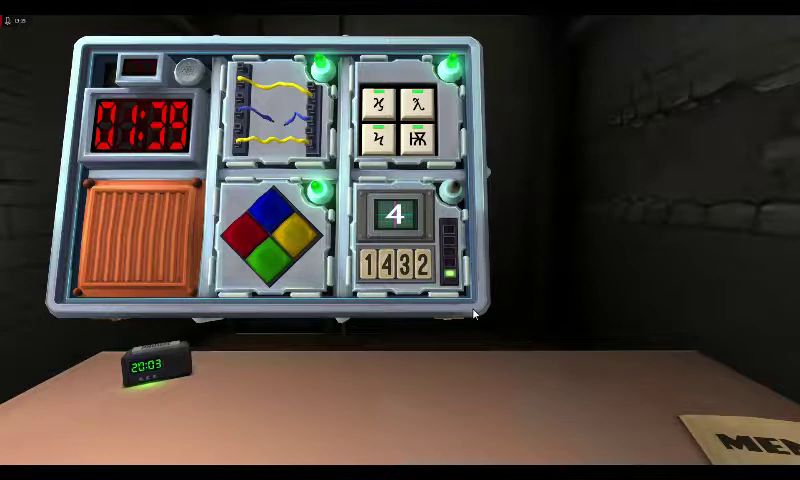
{"action": "left_click", "coordinate": [386, 264]}
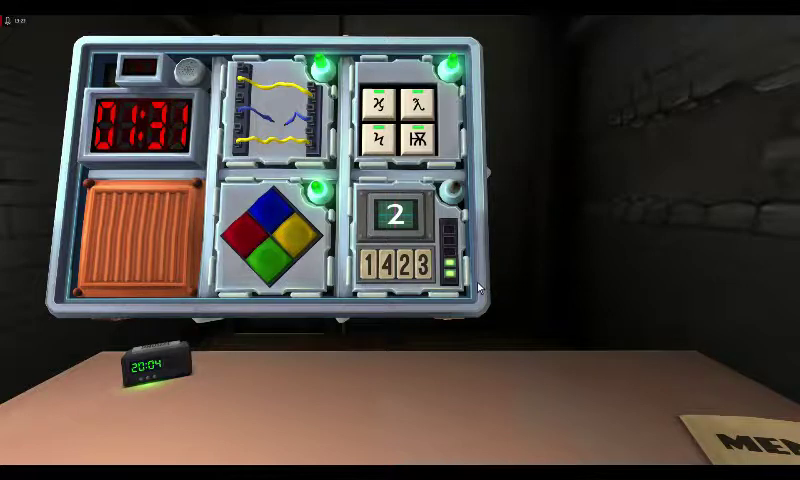
{"action": "left_click", "coordinate": [425, 265]}
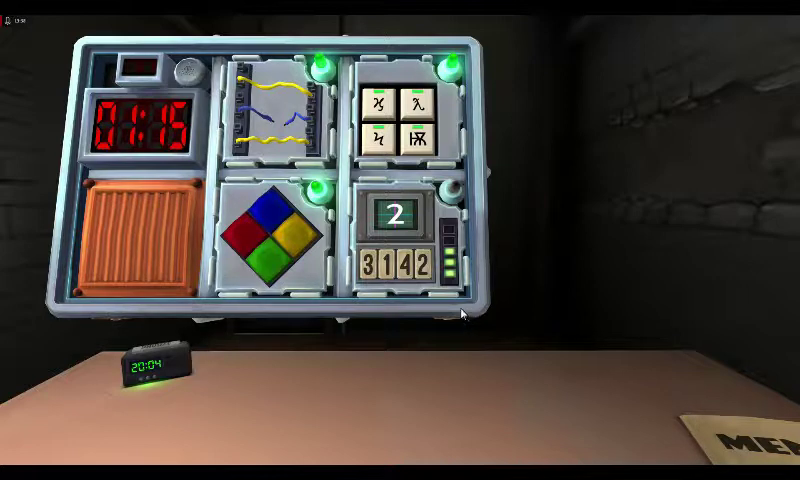
{"action": "left_click", "coordinate": [388, 281]}
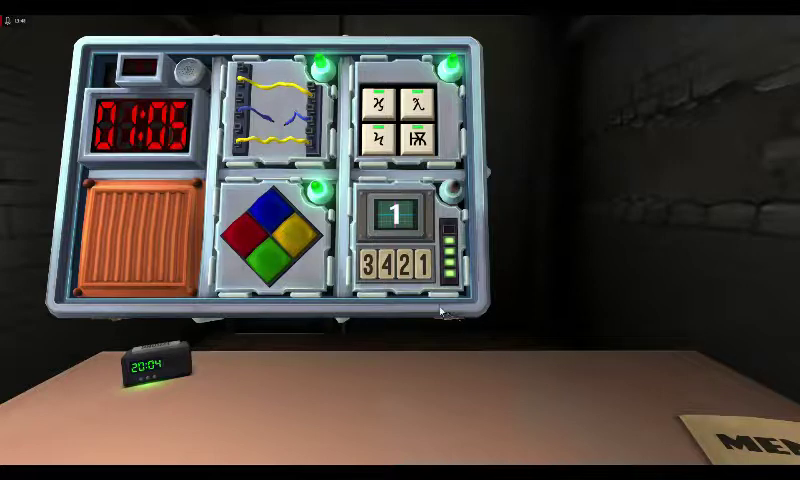
{"action": "left_click", "coordinate": [422, 265]}
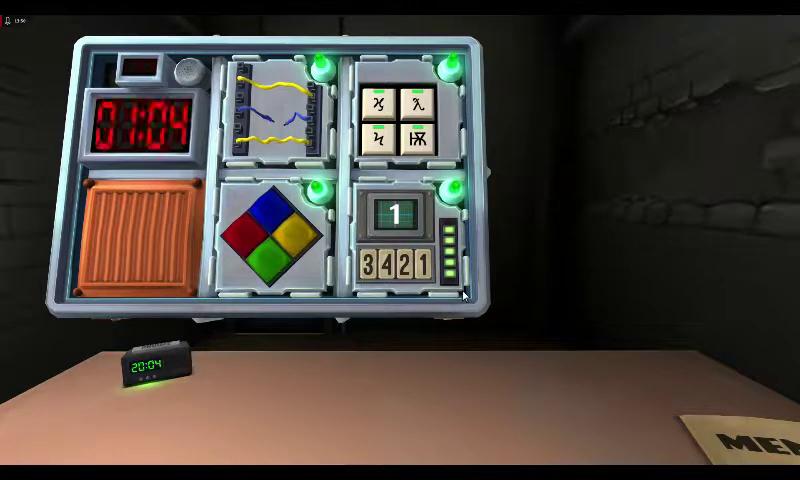